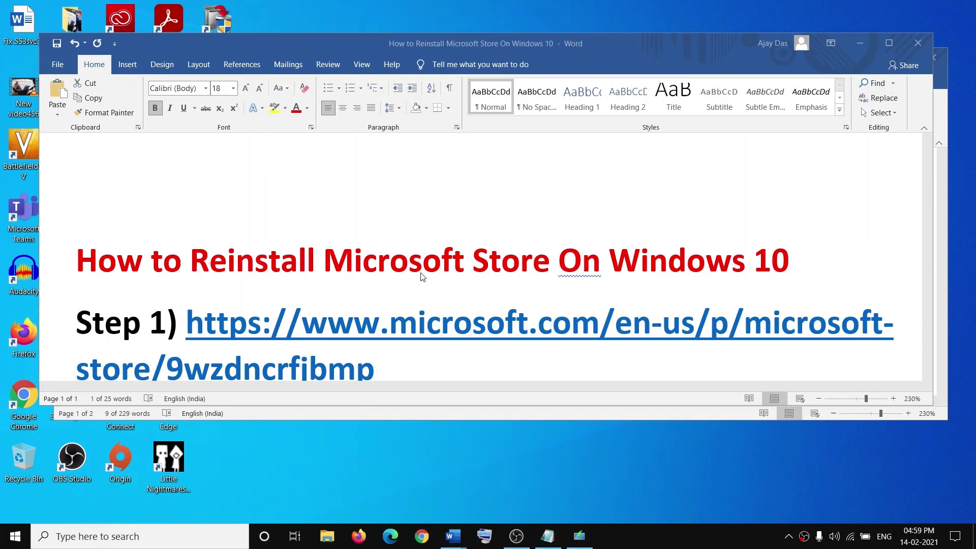
Step: Select the full Step 1 Microsoft Store web link in the Word reinstall guide
{"action": "scroll", "coordinate": [421, 277], "scroll_direction": "down", "scroll_amount": 1}
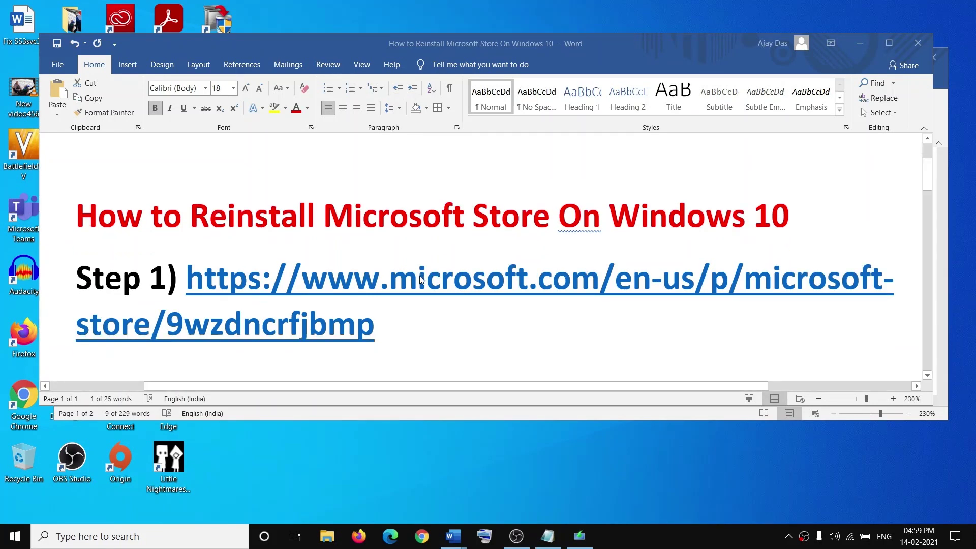
{"action": "double_click", "coordinate": [392, 322]}
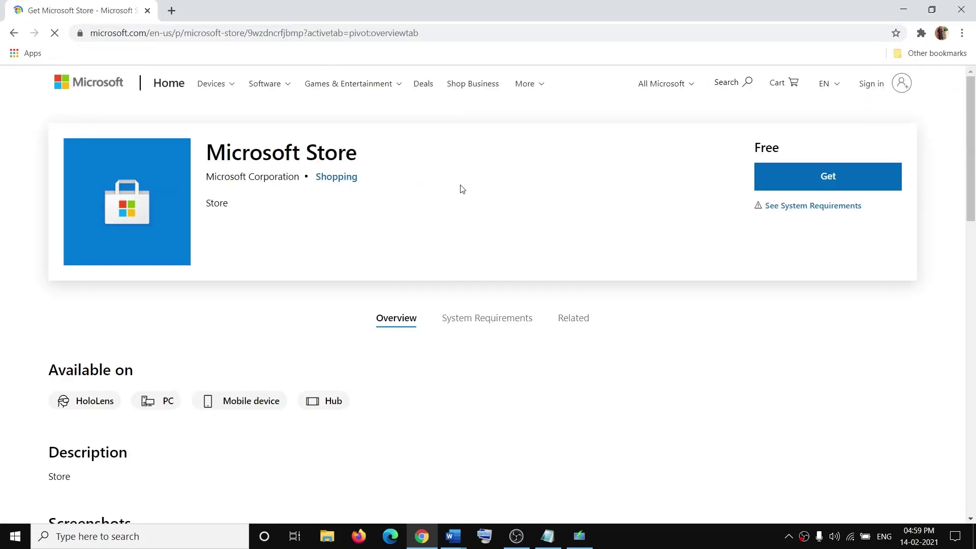
Step: Launch Microsoft Store from the Chrome product page via Get, closing and relaunching it once
{"action": "left_click", "coordinate": [825, 183]}
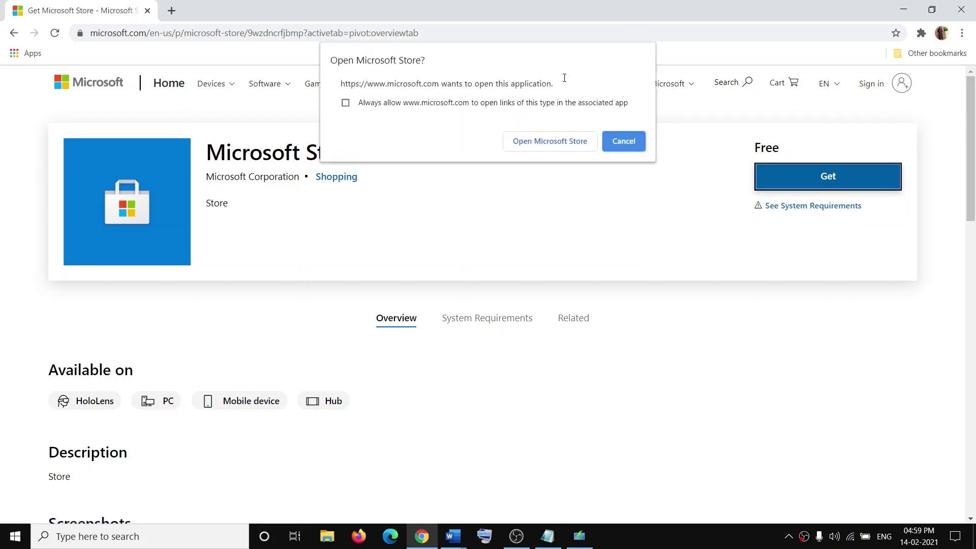
{"action": "left_click", "coordinate": [558, 142]}
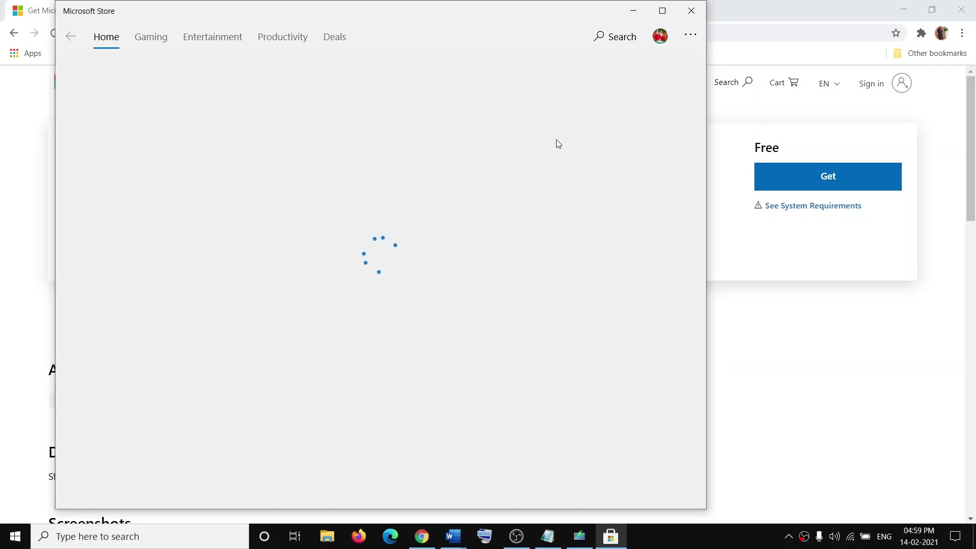
{"action": "left_click", "coordinate": [694, 9]}
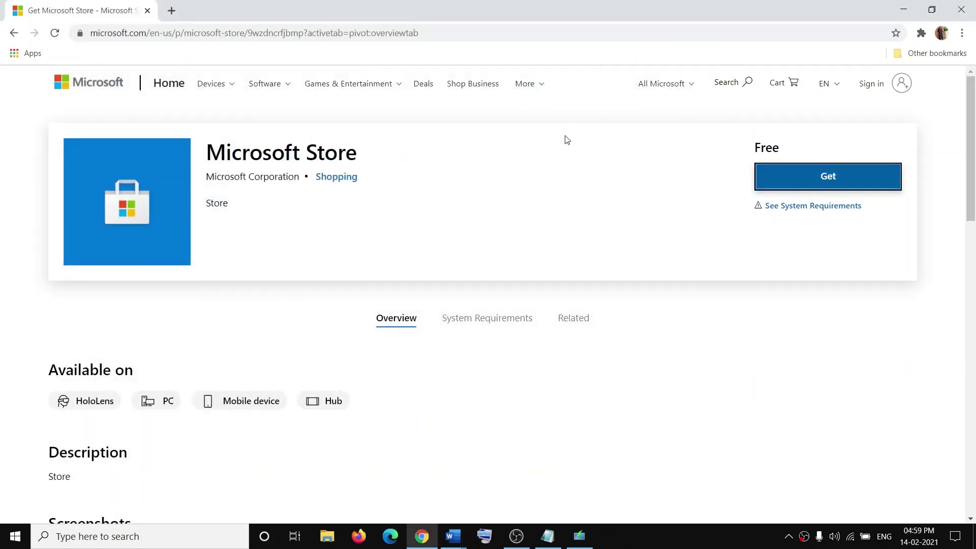
{"action": "left_click", "coordinate": [767, 186]}
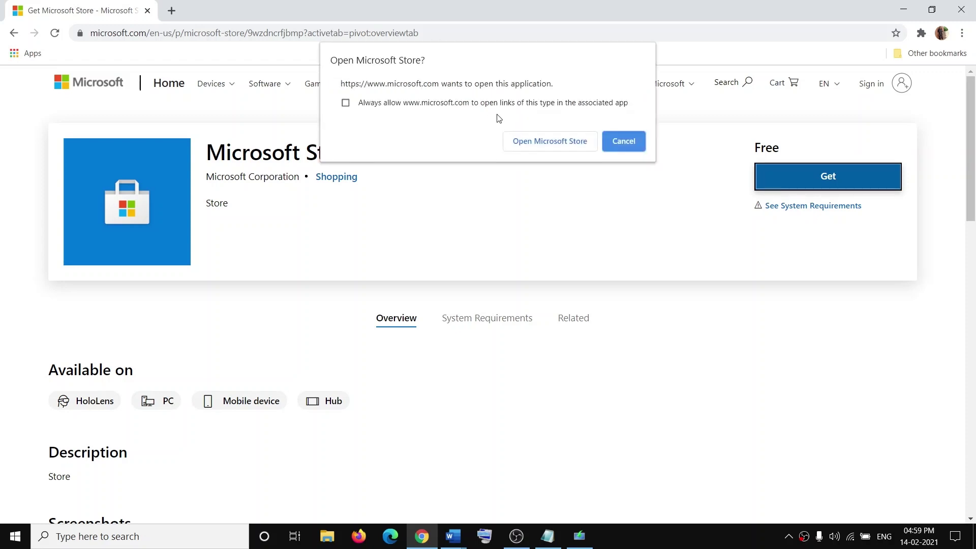
{"action": "left_click", "coordinate": [532, 144]}
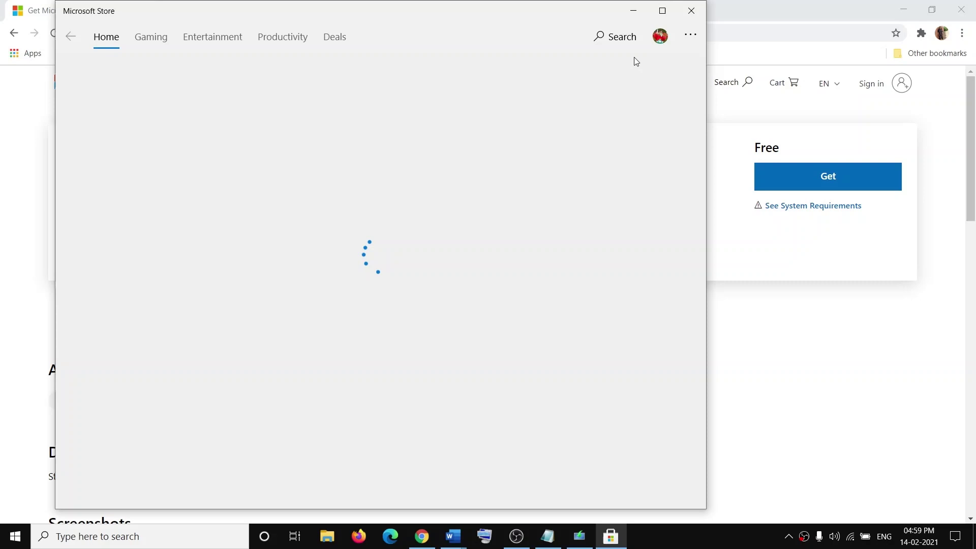
Step: Maximize Microsoft Store to confirm 'This product is installed', then minimize it back to Chrome
{"action": "left_click", "coordinate": [663, 10]}
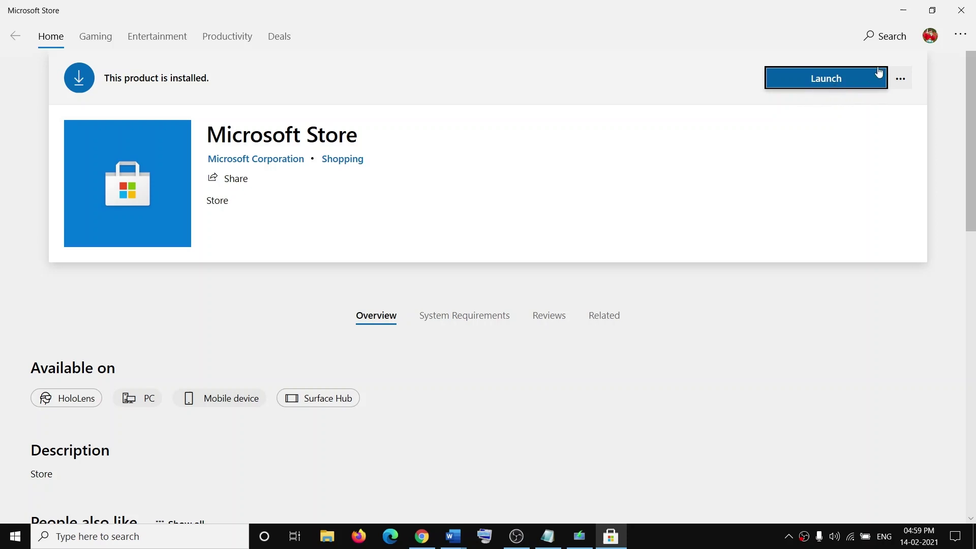
{"action": "left_click", "coordinate": [903, 10]}
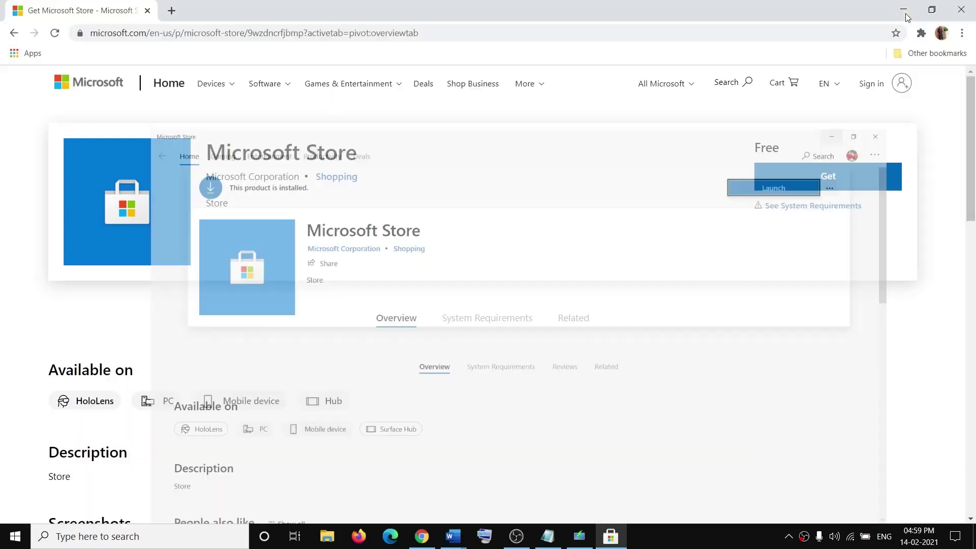
Step: Bring the reinstall guide forward and select the Step 2 Get-AppxPackage command text
{"action": "left_click", "coordinate": [453, 536]}
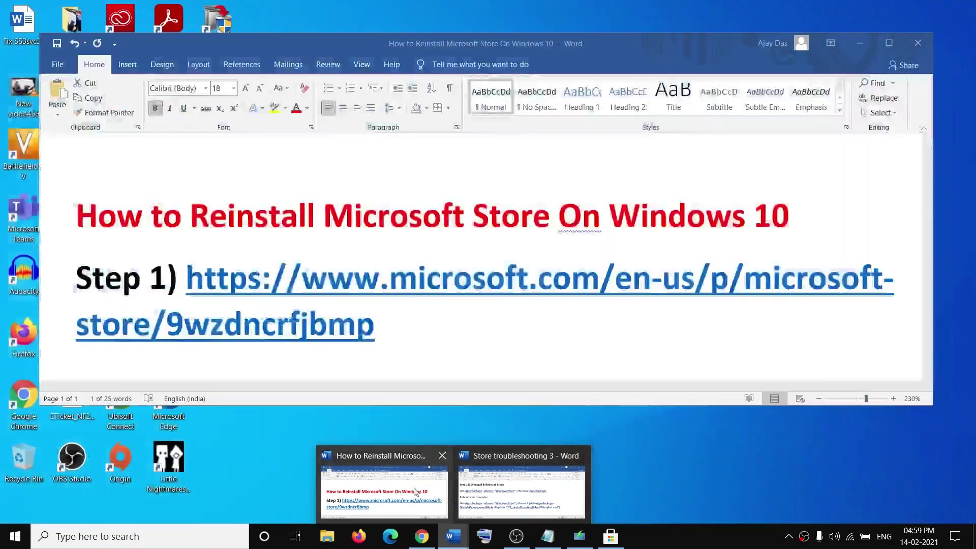
{"action": "left_click", "coordinate": [384, 490]}
{"action": "scroll", "coordinate": [441, 280], "scroll_direction": "down", "scroll_amount": 5}
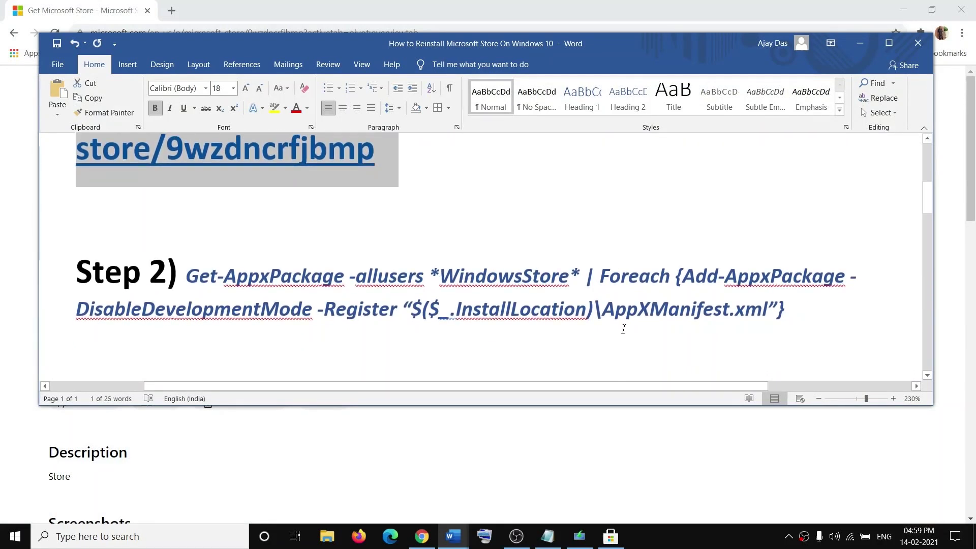
{"action": "left_click", "coordinate": [792, 306]}
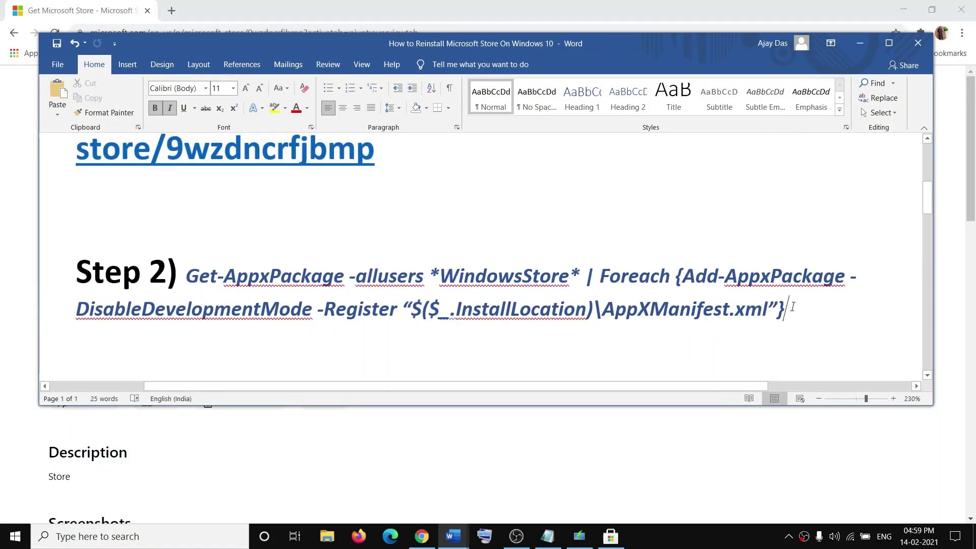
{"action": "key", "text": "shift+Up"}
{"action": "key", "text": "shift+Up"}
{"action": "key", "text": "shift+Right"}
{"action": "key", "text": "shift+Right"}
{"action": "key", "text": "shift+Right"}
{"action": "key", "text": "shift+Right"}
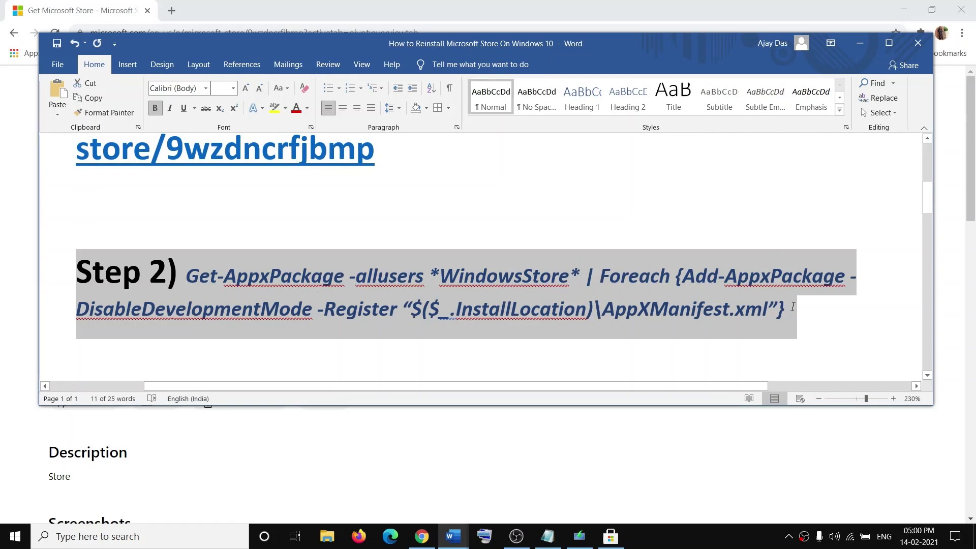
{"action": "key", "text": "shift+Right"}
{"action": "key", "text": "shift+Right"}
{"action": "key", "text": "shift+Right"}
{"action": "key", "text": "shift+Right"}
{"action": "key", "text": "shift+Right"}
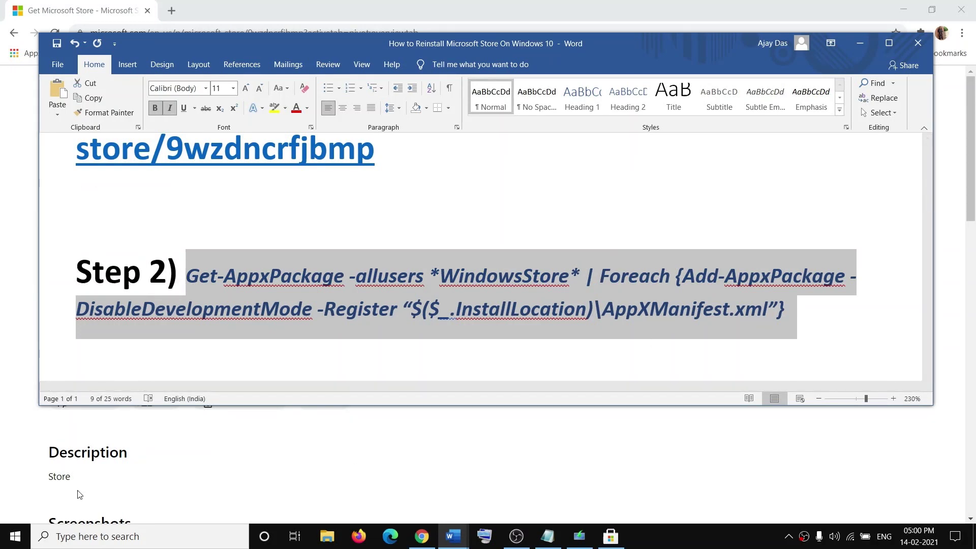
Step: Open Windows PowerShell (Admin) and run the pasted Get-AppxPackage re-register command
{"action": "right_click", "coordinate": [12, 534]}
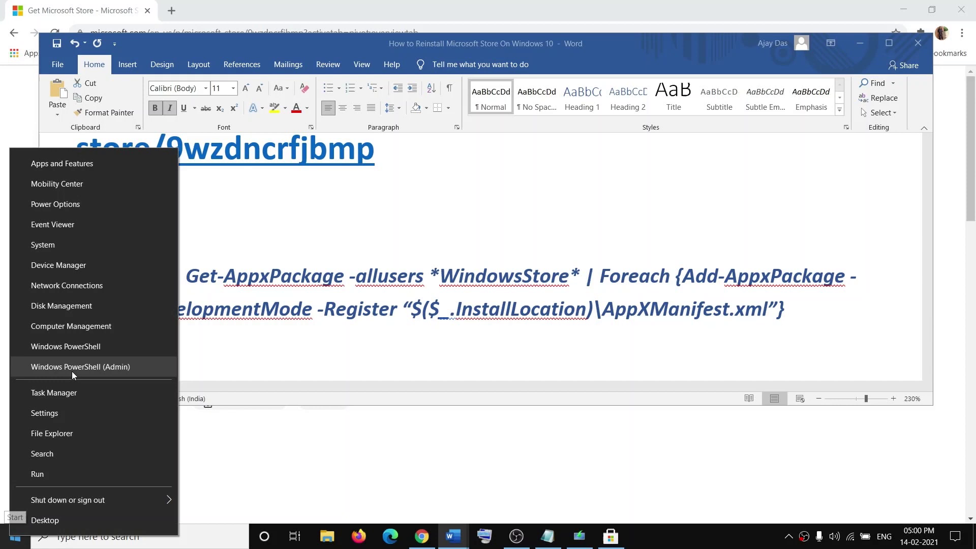
{"action": "left_click", "coordinate": [108, 368]}
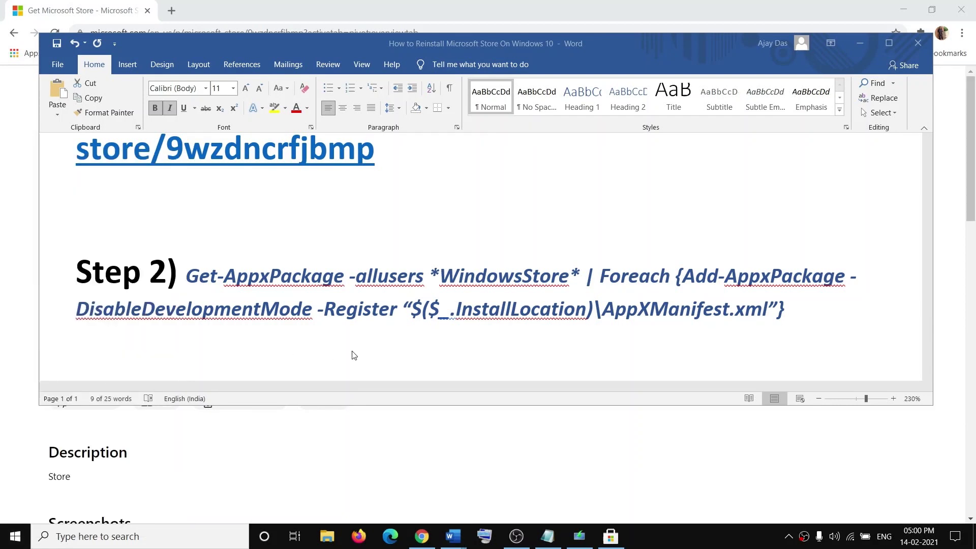
{"action": "left_click", "coordinate": [432, 343]}
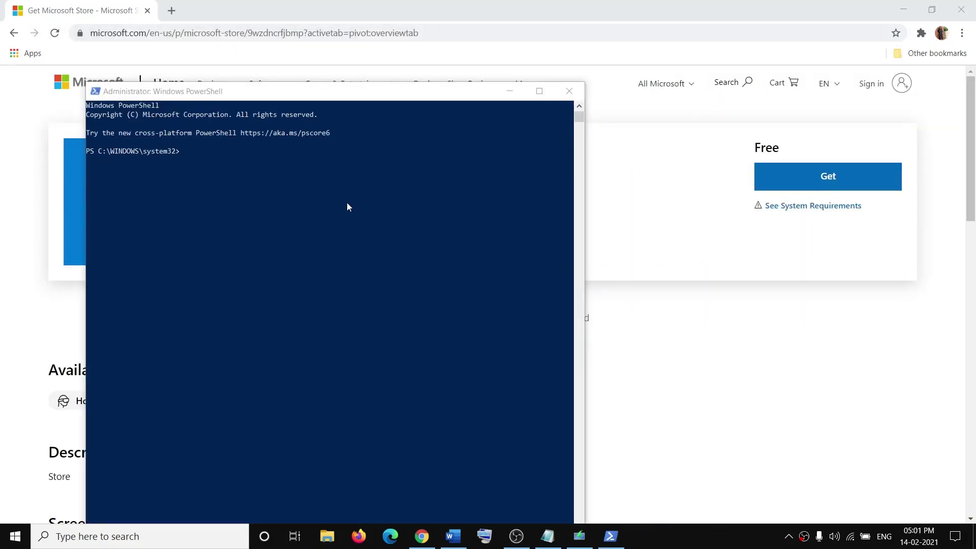
{"action": "left_click", "coordinate": [274, 176]}
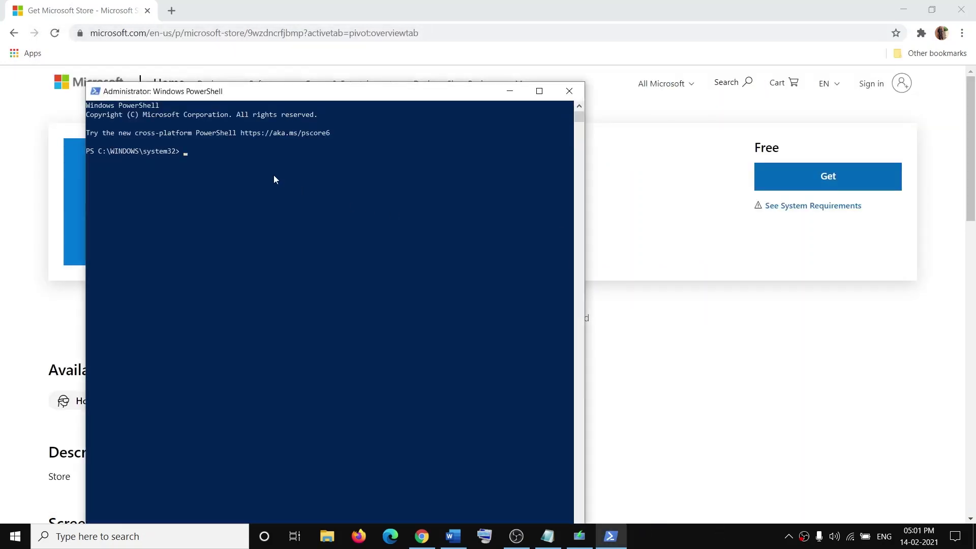
{"action": "right_click", "coordinate": [274, 175]}
{"action": "key", "text": "Return"}
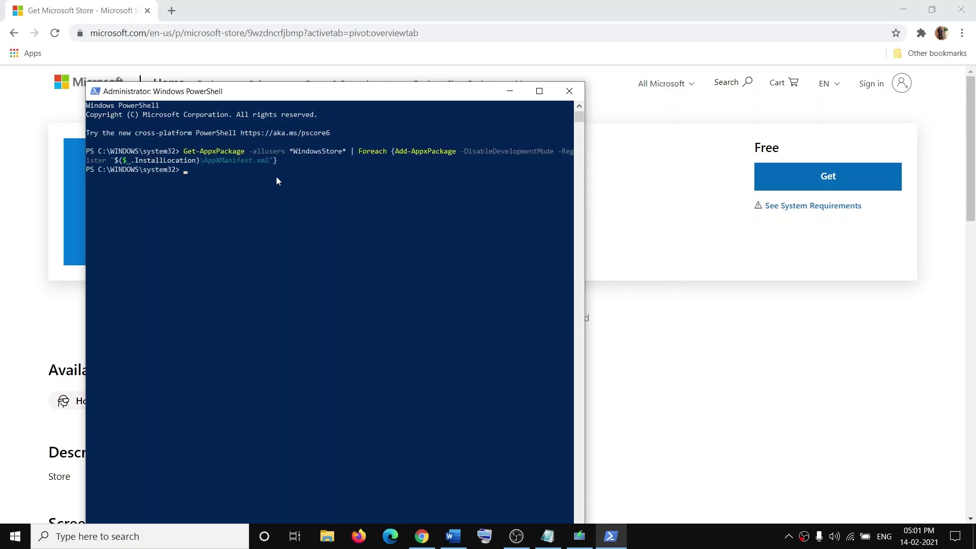
{"action": "left_click", "coordinate": [160, 537]}
{"action": "type", "text": "store"}
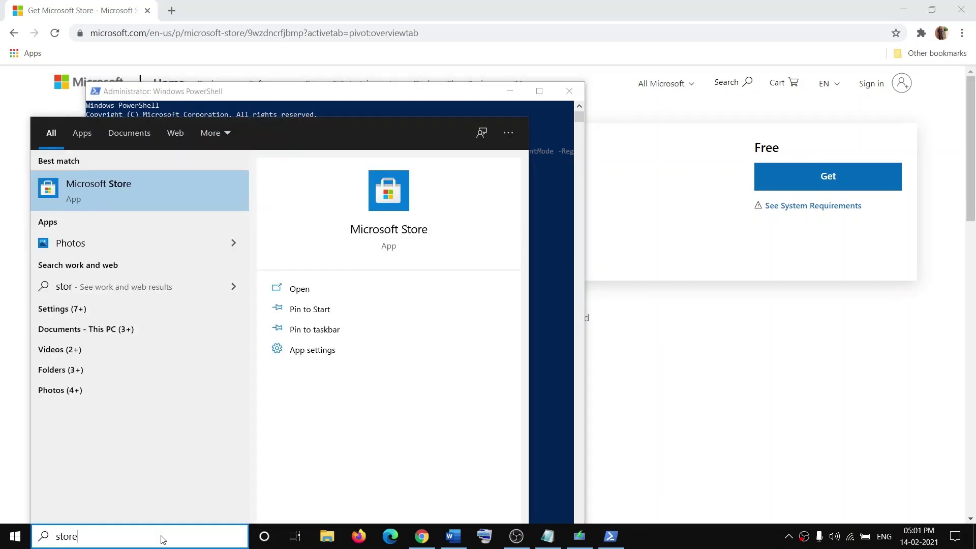
{"action": "left_click", "coordinate": [141, 196]}
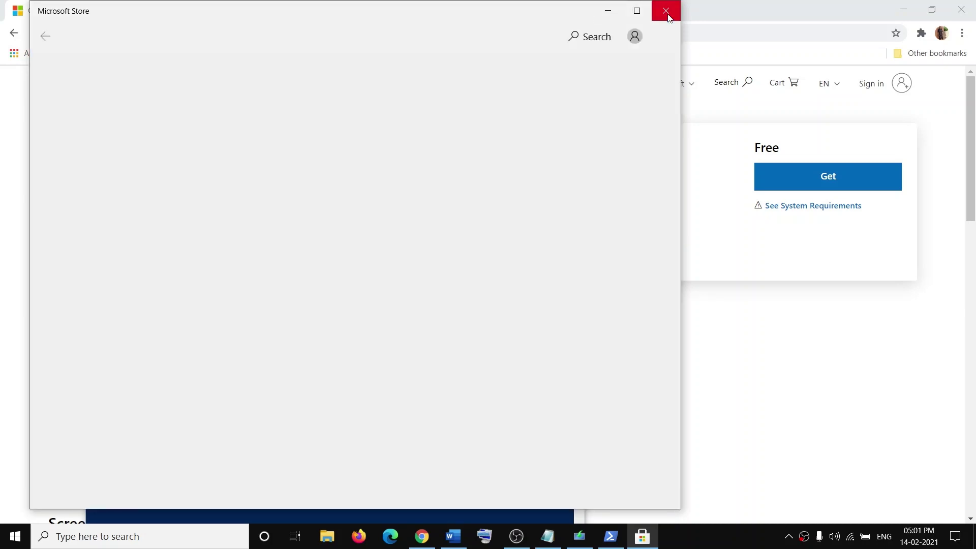
{"action": "left_click", "coordinate": [666, 12]}
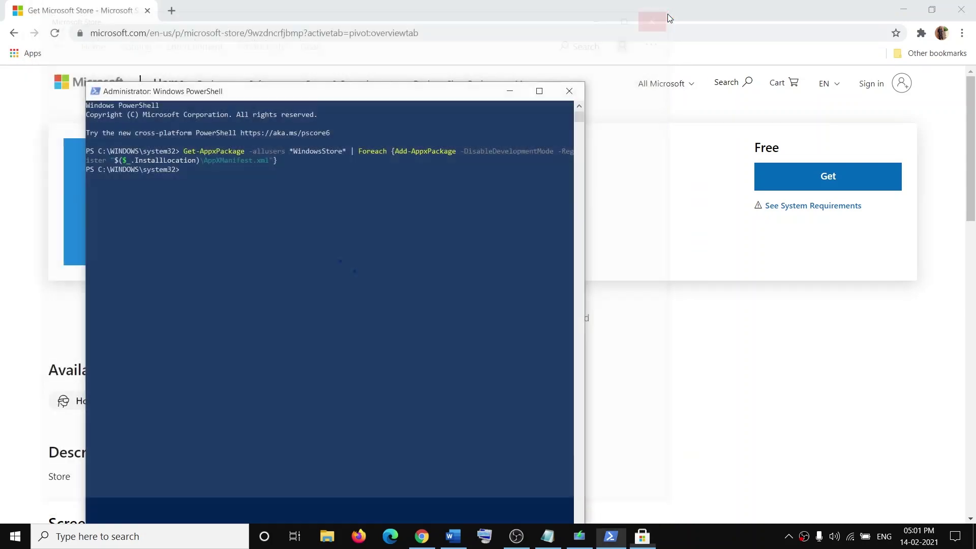
Step: Return to the Word notes and select the Step 3 Windows 10 download URL
{"action": "left_click", "coordinate": [452, 536]}
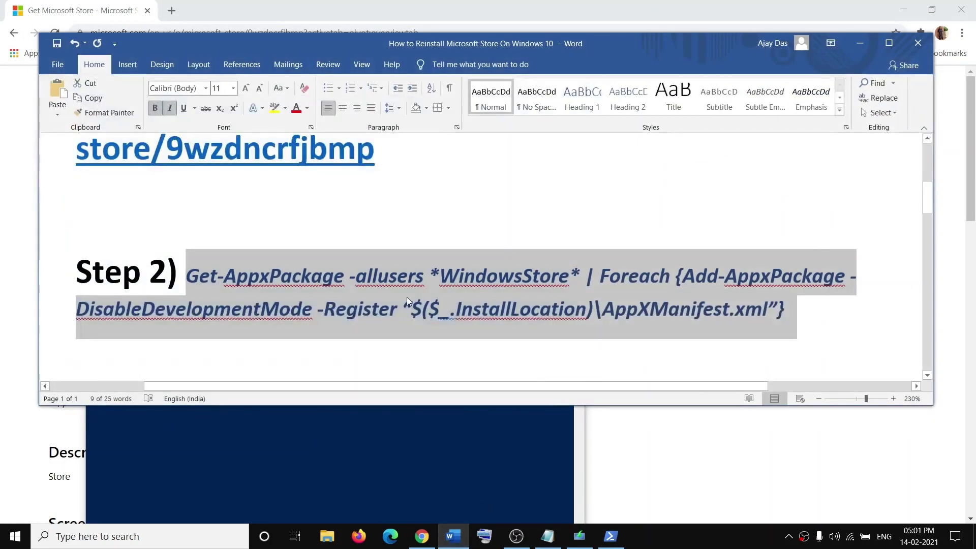
{"action": "scroll", "coordinate": [386, 291], "scroll_direction": "down", "scroll_amount": 3}
{"action": "scroll", "coordinate": [386, 291], "scroll_direction": "down", "scroll_amount": 1}
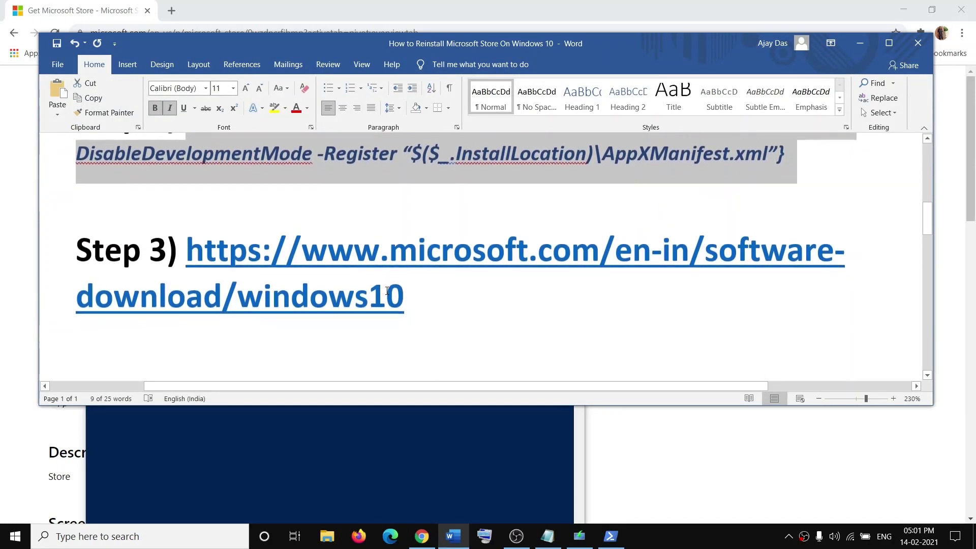
{"action": "left_click", "coordinate": [418, 303]}
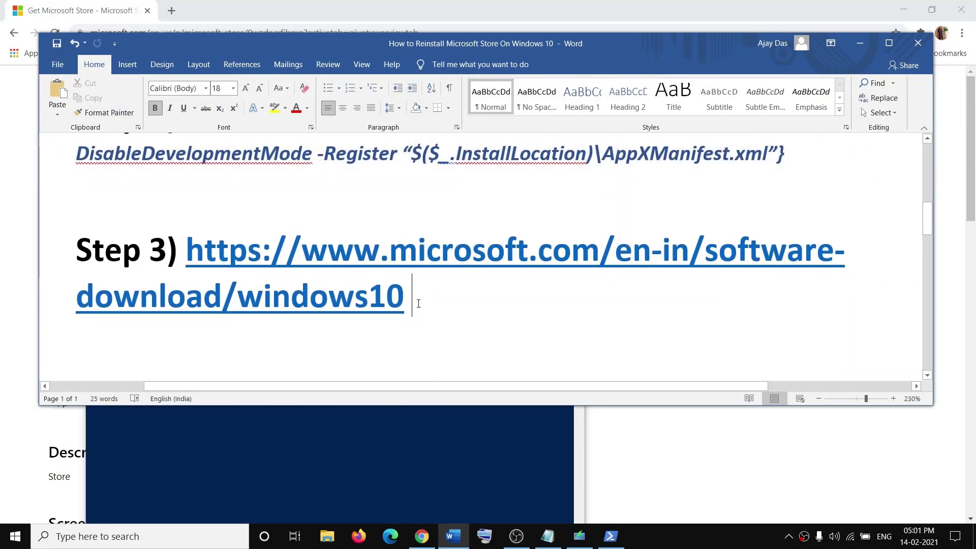
{"action": "double_click", "coordinate": [418, 304]}
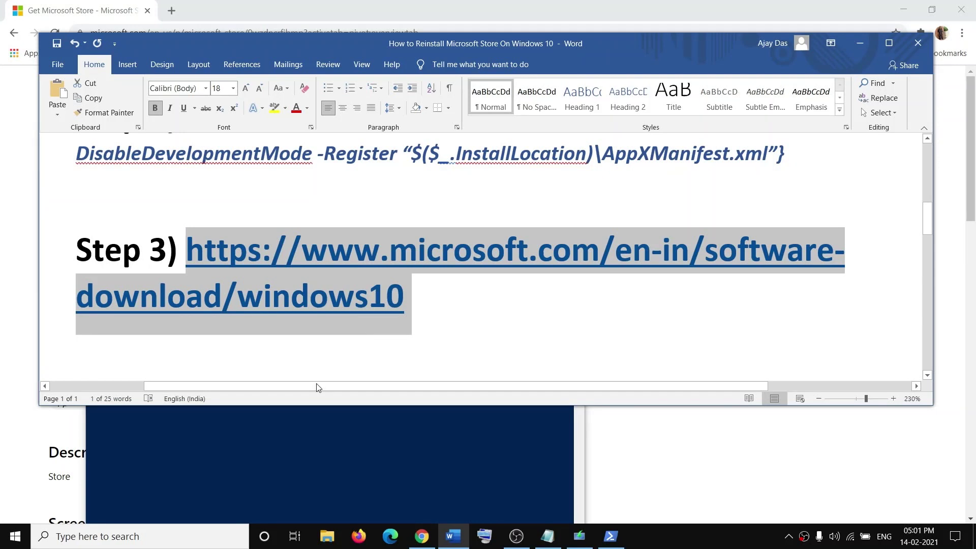
Step: Load the Download Windows 10 page in a new Chrome tab and download the media creation tool
{"action": "left_click", "coordinate": [421, 536]}
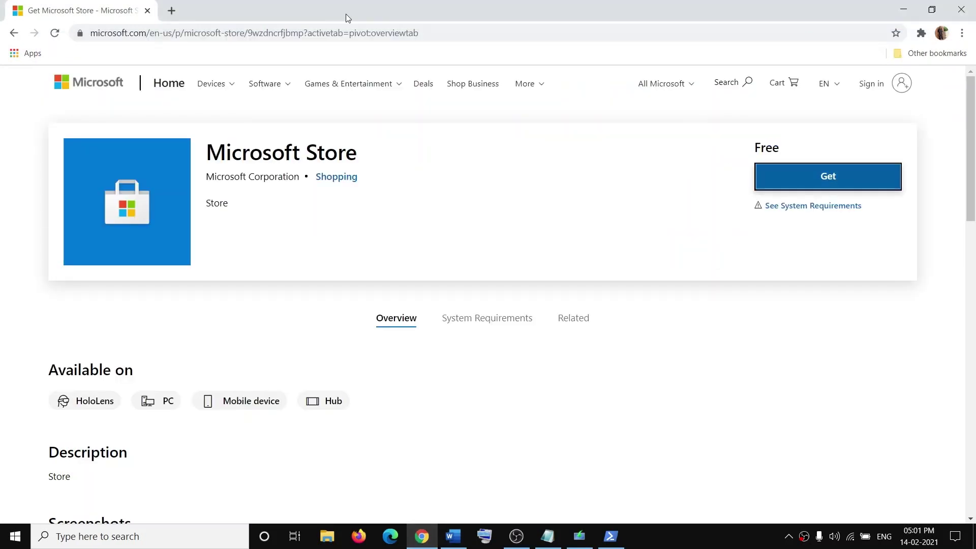
{"action": "left_click", "coordinate": [171, 10]}
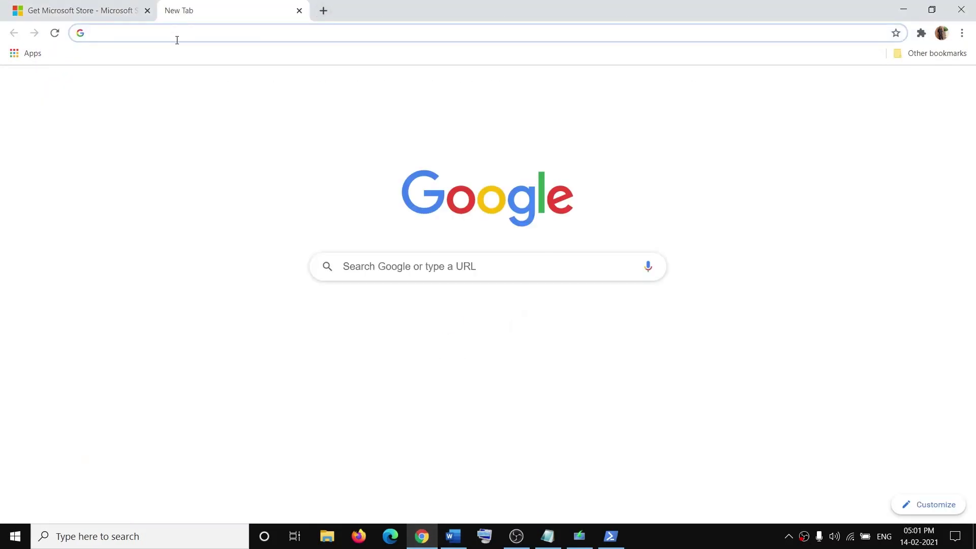
{"action": "key", "text": "ctrl+v"}
{"action": "key", "text": "Return"}
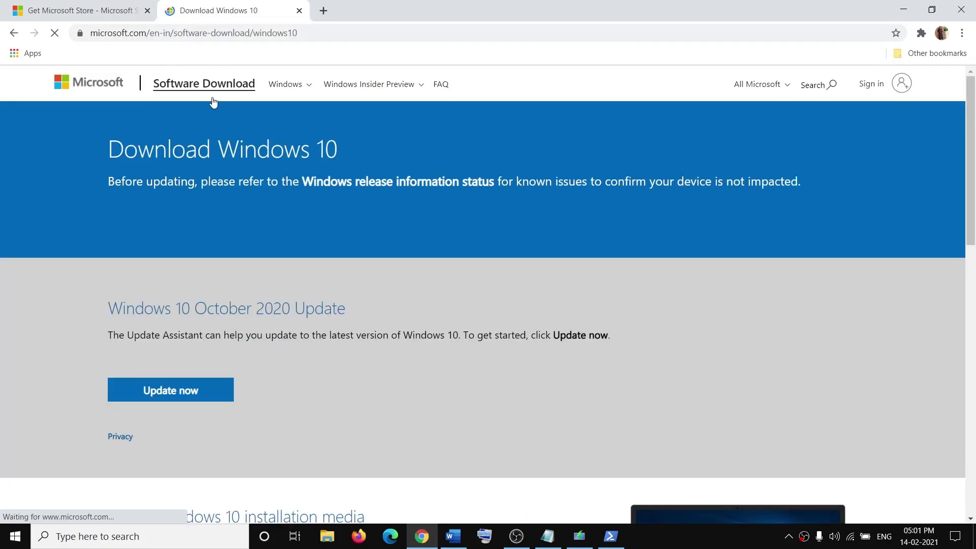
{"action": "scroll", "coordinate": [269, 224], "scroll_direction": "down", "scroll_amount": 4}
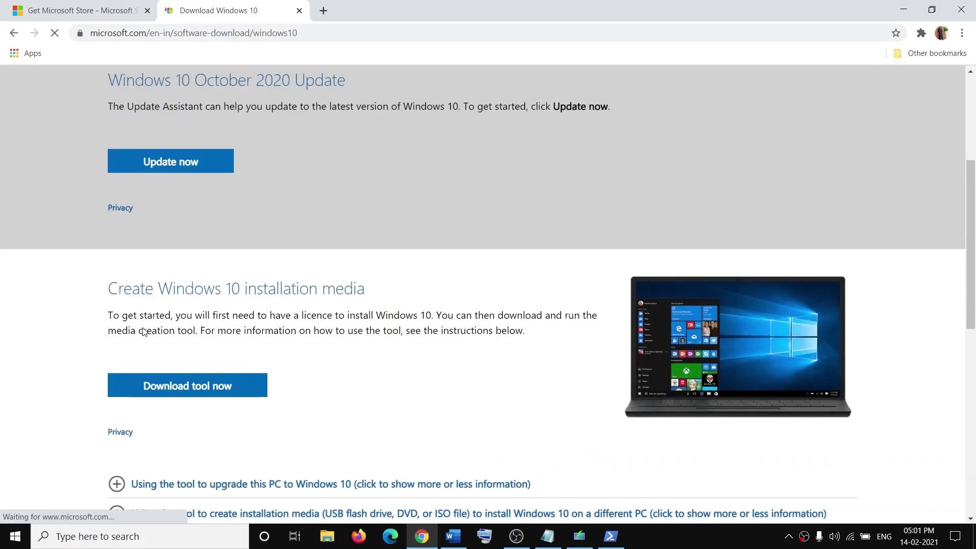
{"action": "left_click", "coordinate": [186, 395]}
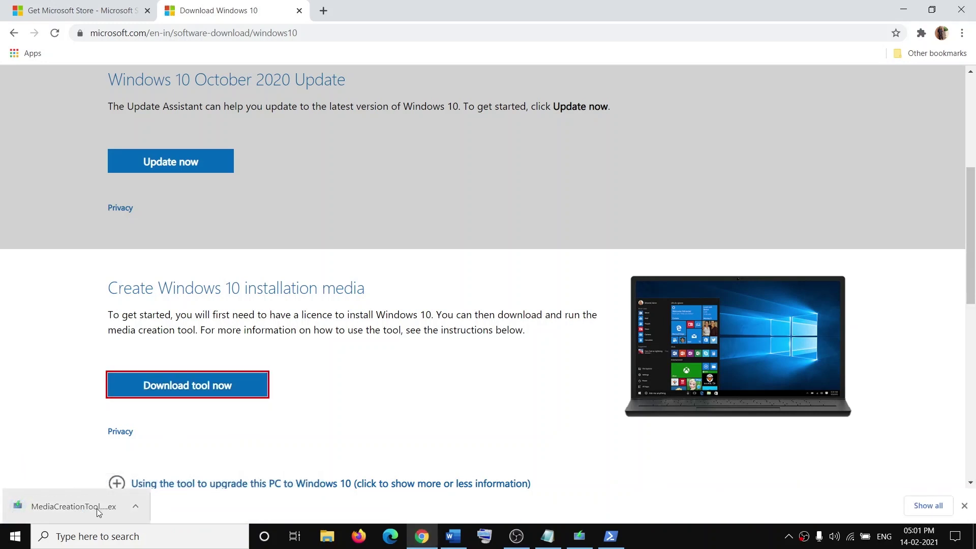
Step: Run MediaCreationTool, dismiss the error, accept the license terms and choose 'Upgrade this PC now'
{"action": "left_click", "coordinate": [85, 509]}
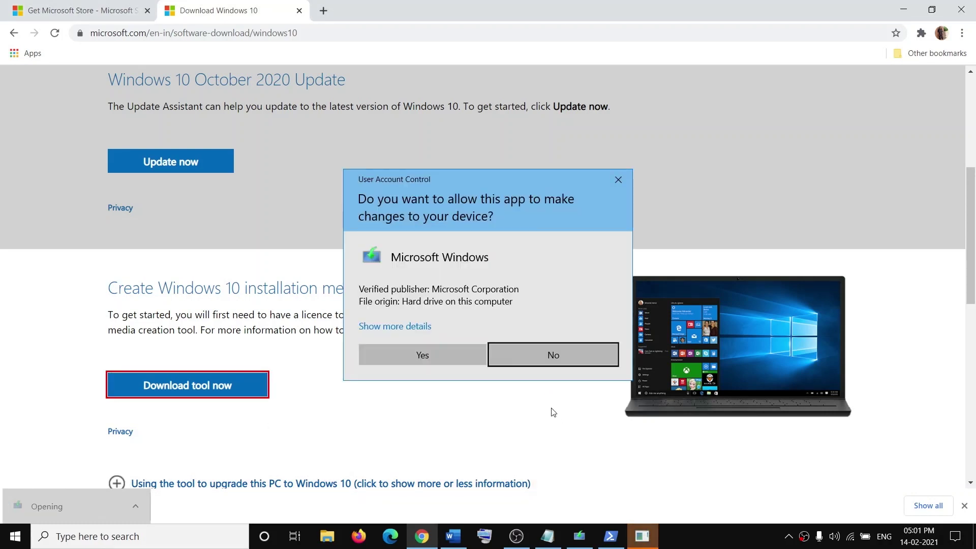
{"action": "left_click", "coordinate": [408, 356]}
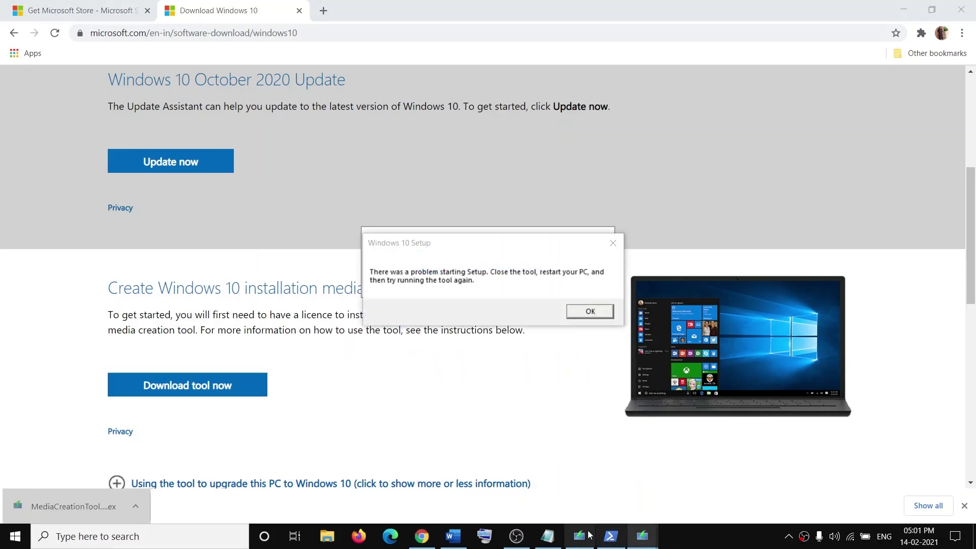
{"action": "left_click", "coordinate": [590, 311]}
{"action": "left_click", "coordinate": [588, 538]}
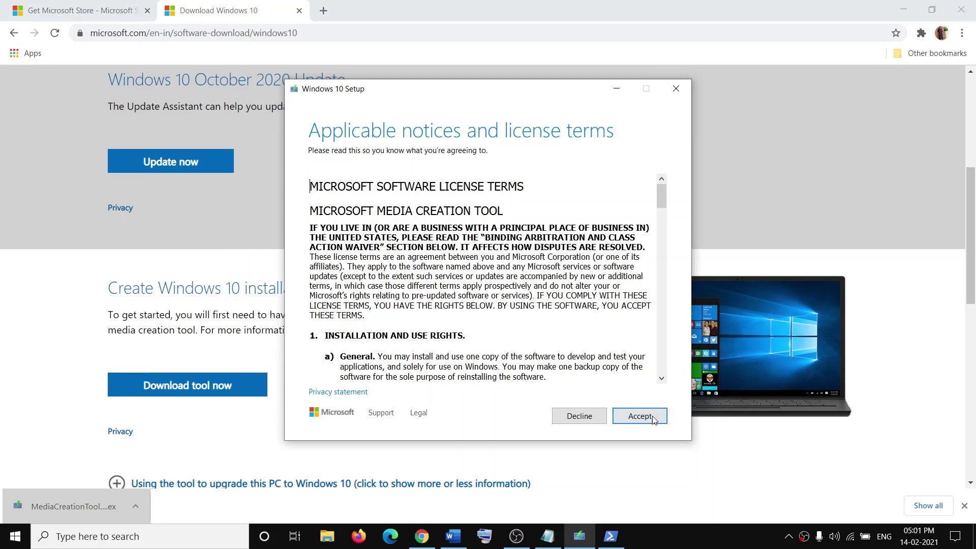
{"action": "left_click", "coordinate": [639, 416]}
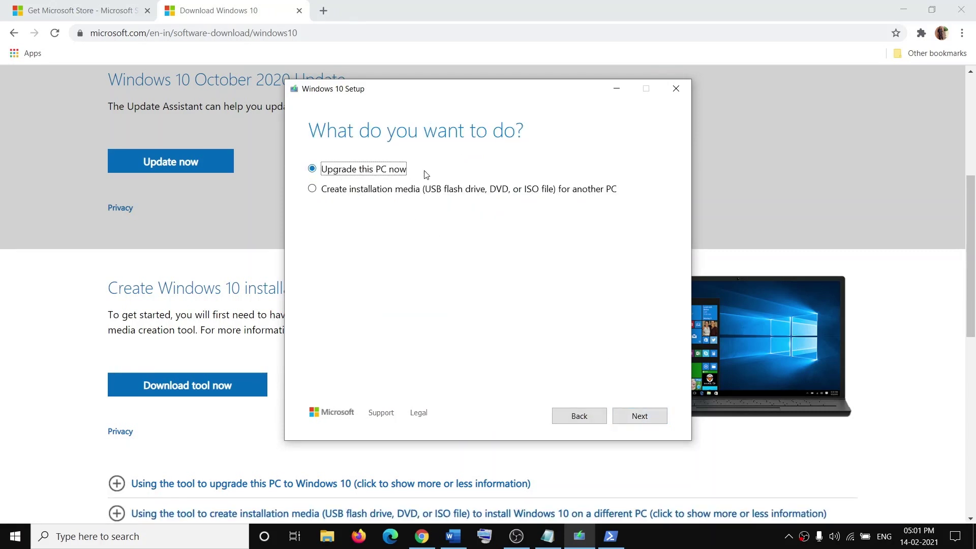
{"action": "left_click", "coordinate": [639, 415]}
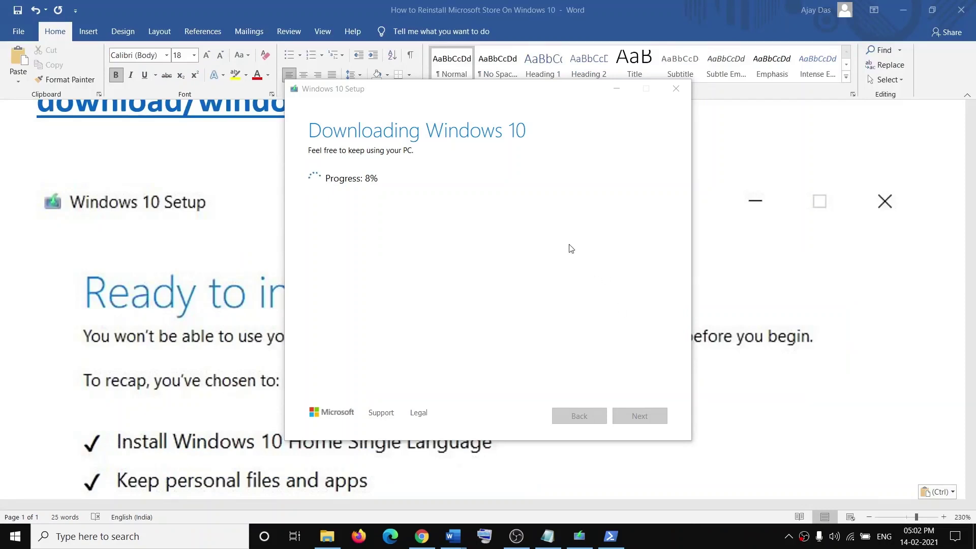
{"action": "left_click", "coordinate": [616, 88]}
{"action": "scroll", "coordinate": [312, 213], "scroll_direction": "up", "scroll_amount": 1}
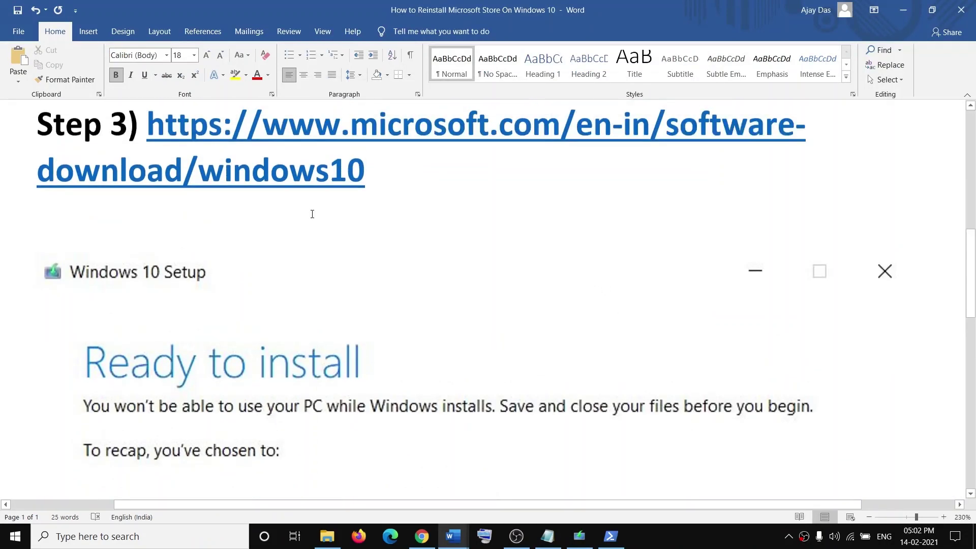
{"action": "scroll", "coordinate": [311, 216], "scroll_direction": "down", "scroll_amount": 3}
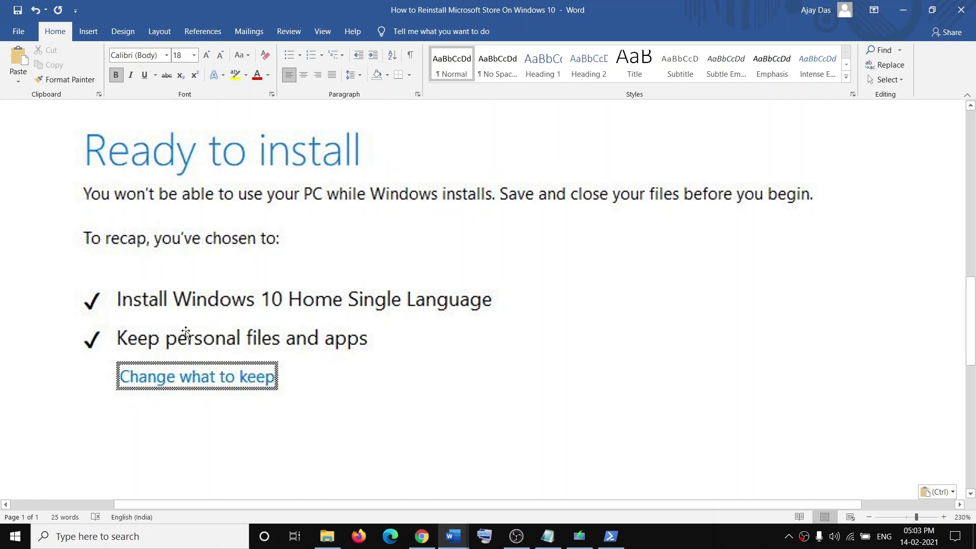
{"action": "scroll", "coordinate": [372, 359], "scroll_direction": "down", "scroll_amount": 5}
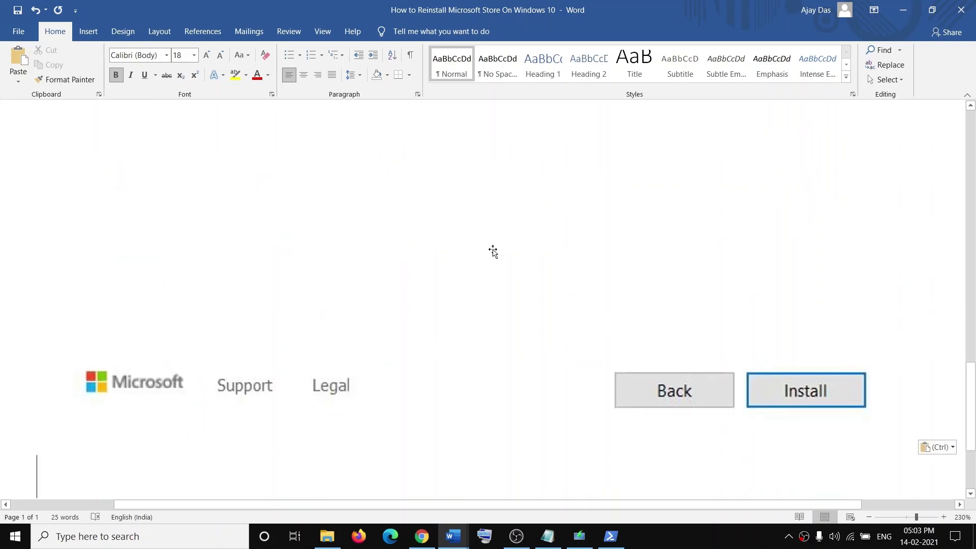
{"action": "scroll", "coordinate": [493, 251], "scroll_direction": "up", "scroll_amount": 15}
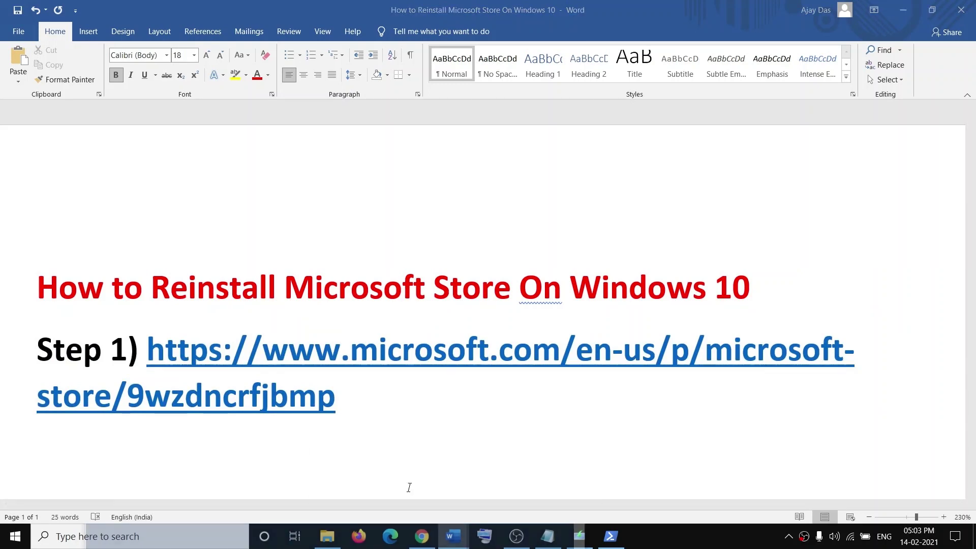
{"action": "scroll", "coordinate": [464, 342], "scroll_direction": "down", "scroll_amount": 15}
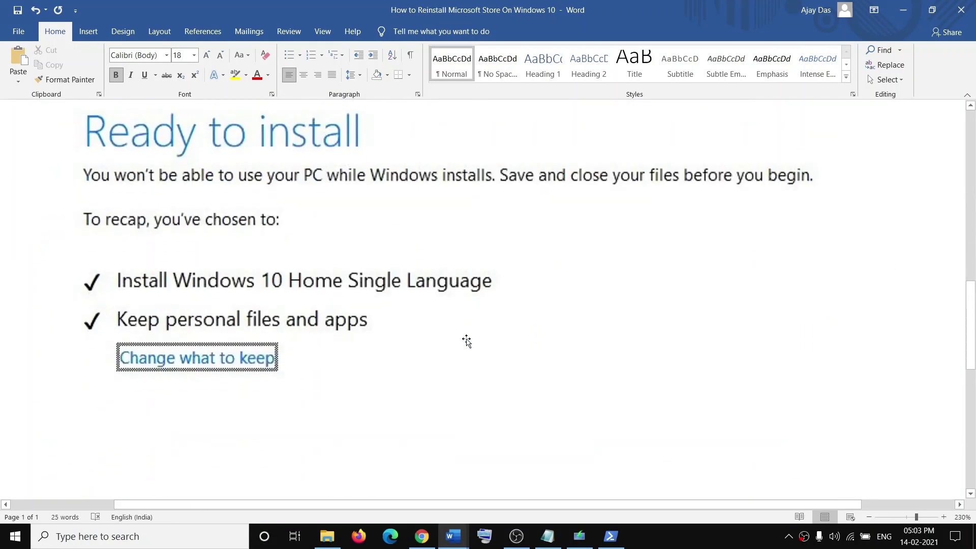
{"action": "scroll", "coordinate": [467, 341], "scroll_direction": "up", "scroll_amount": 12}
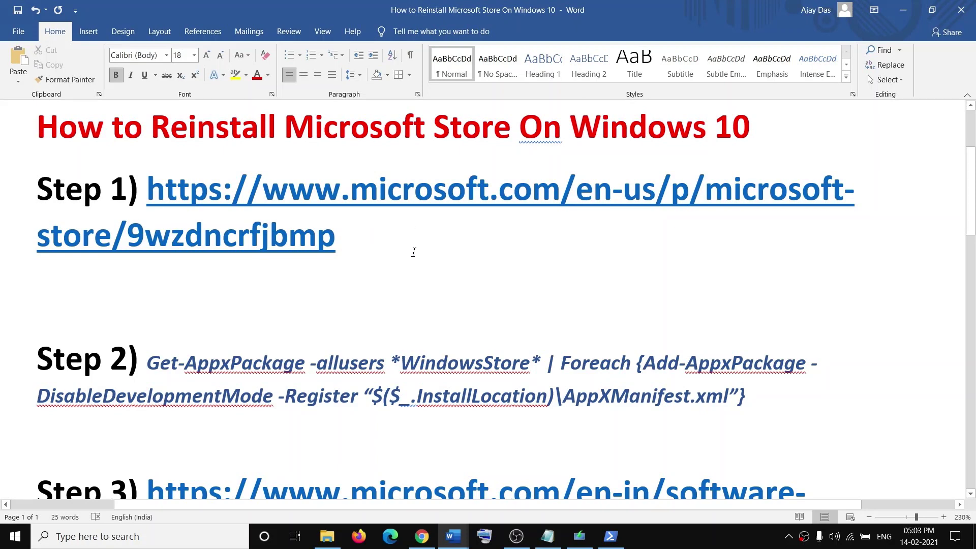
{"action": "scroll", "coordinate": [418, 297], "scroll_direction": "up", "scroll_amount": 3}
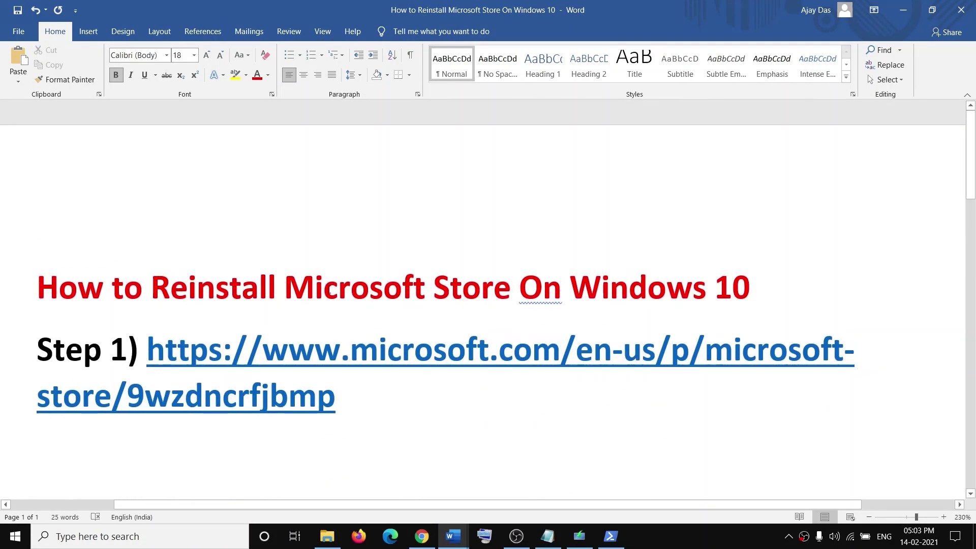
{"action": "left_click", "coordinate": [688, 543]}
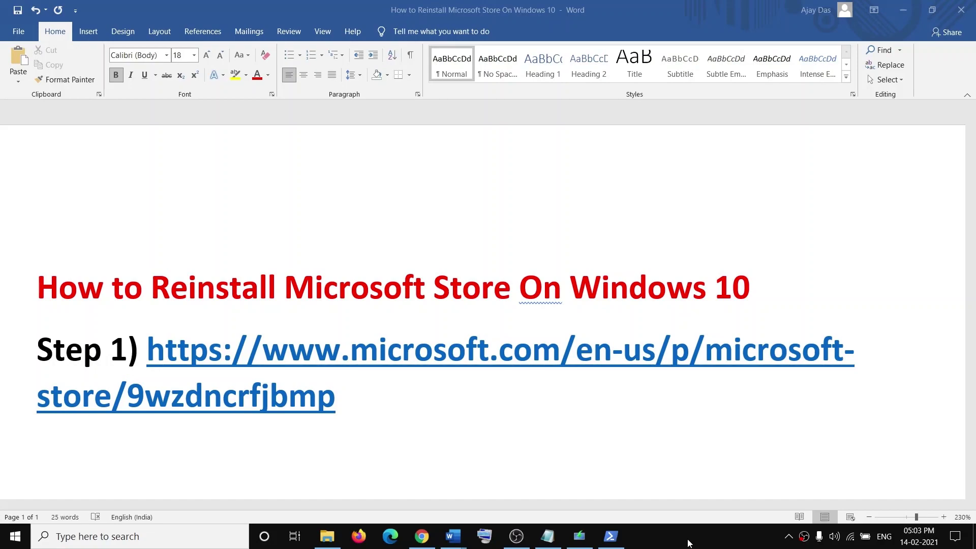